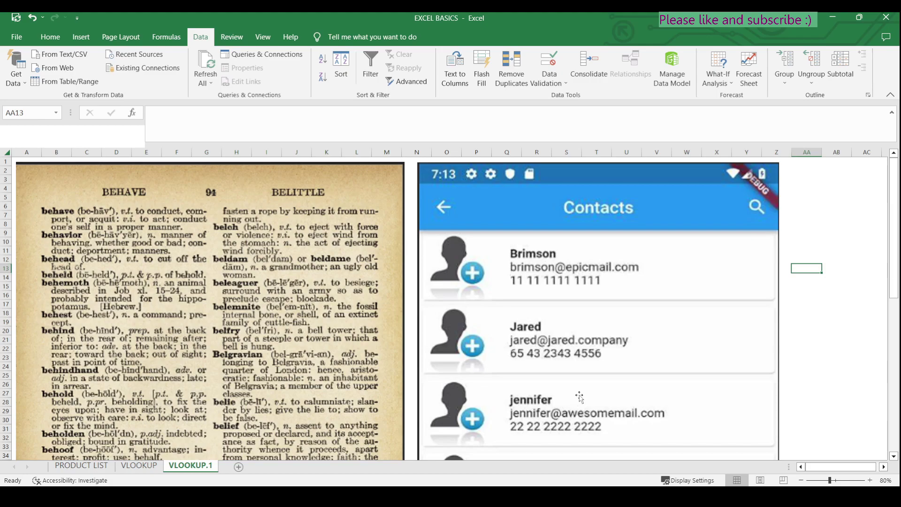
- Open the VLOOKUP sheet and expand the collapsed rows that hold the contact list and the names to look up
left_click(139, 466)
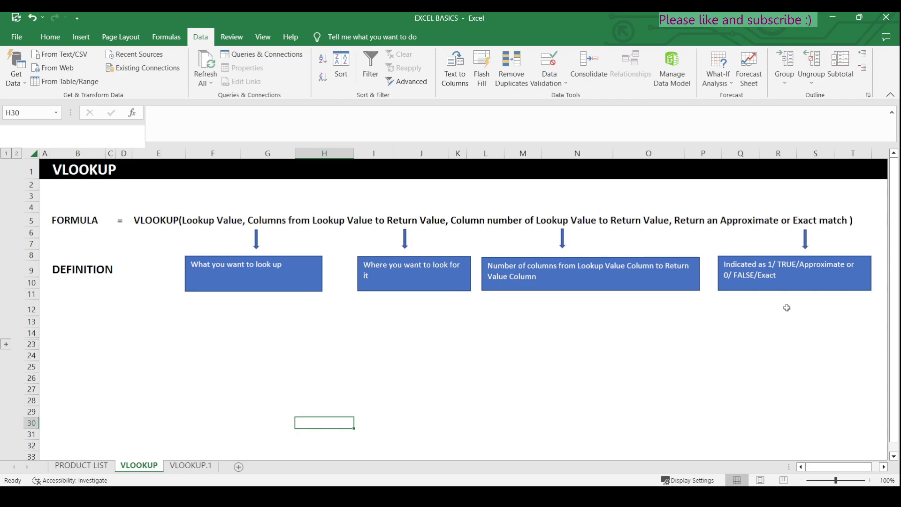
left_click(6, 346)
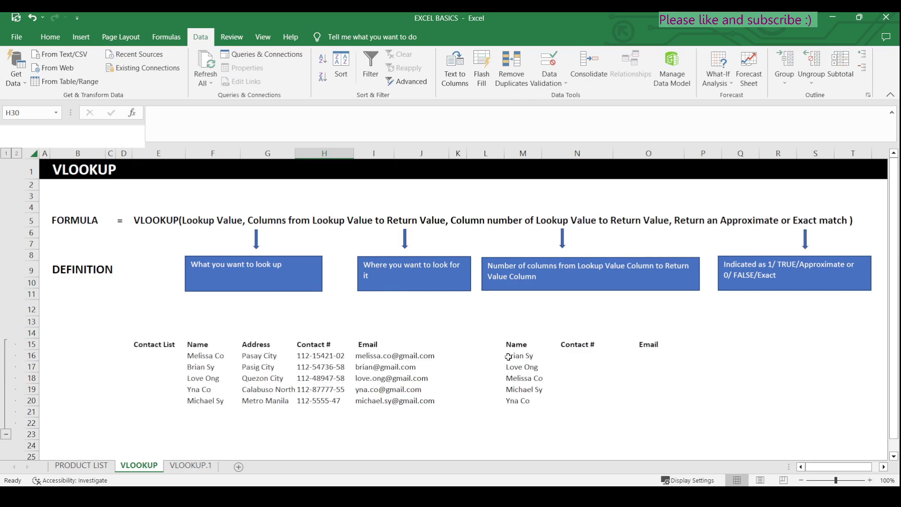
left_click_drag(511, 355, 521, 401)
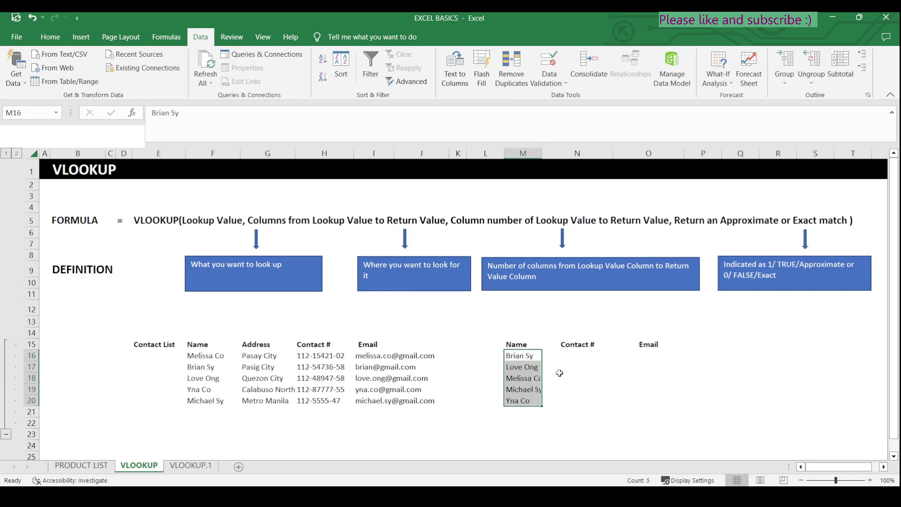
- Look up the contact numbers with =VLOOKUP(M16,F:H,3,0) in N16 and fill the formula down to N20
left_click(570, 356)
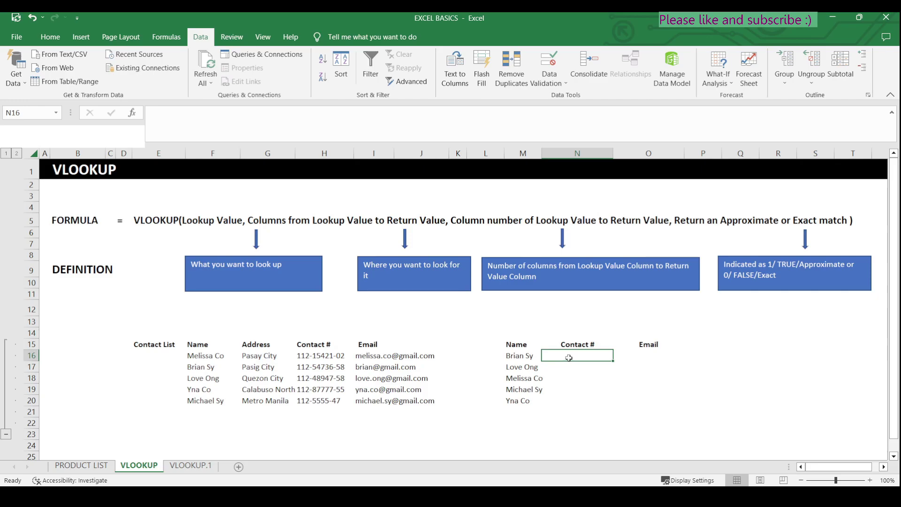
type("=VLOOKUP(")
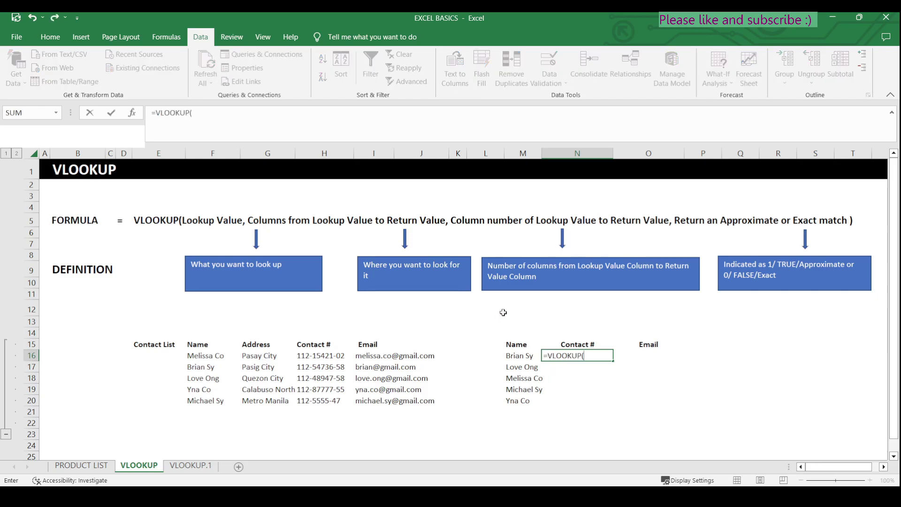
left_click(521, 357)
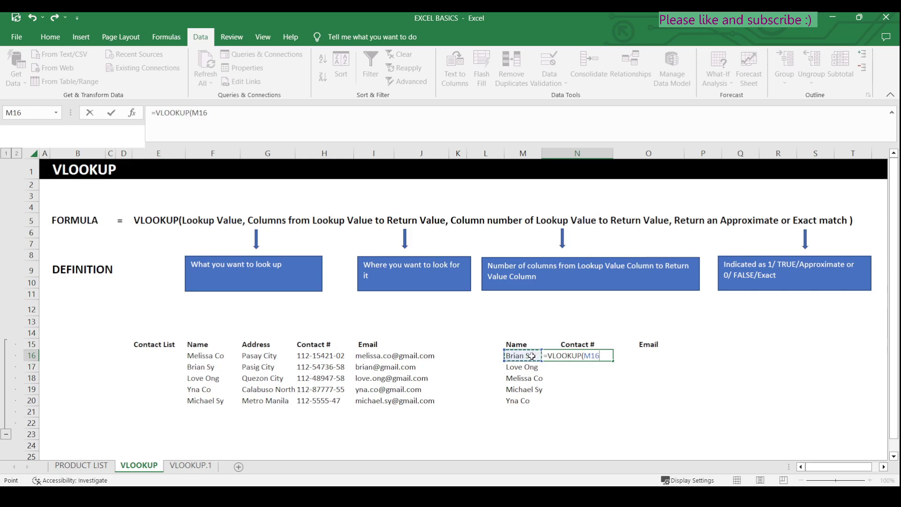
type(",")
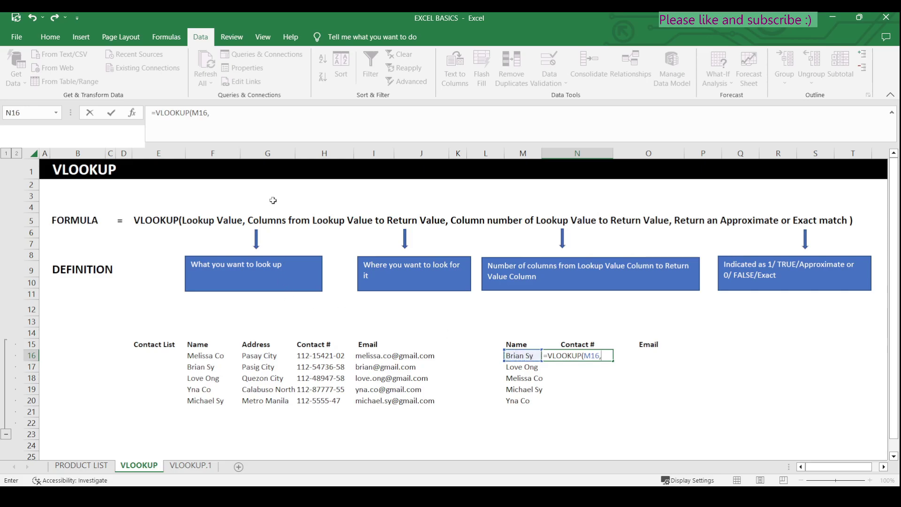
left_click(211, 153)
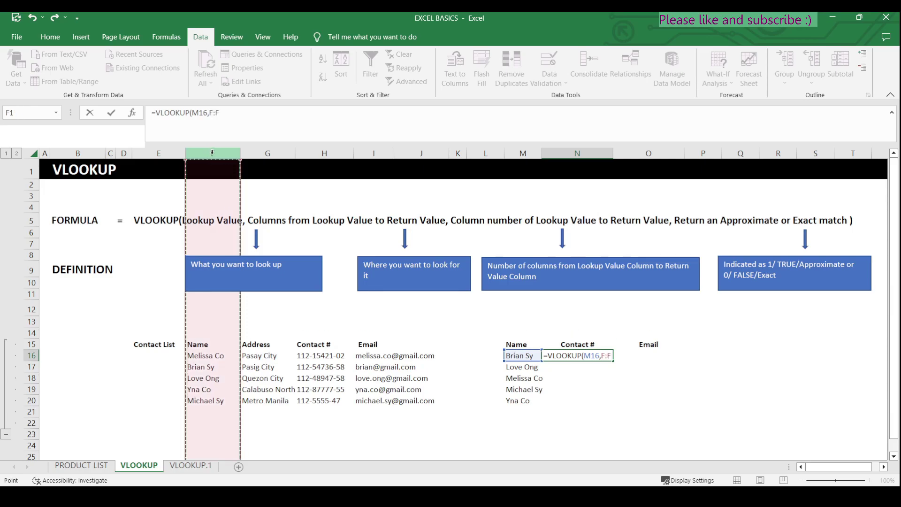
left_click_drag(213, 153, 322, 151)
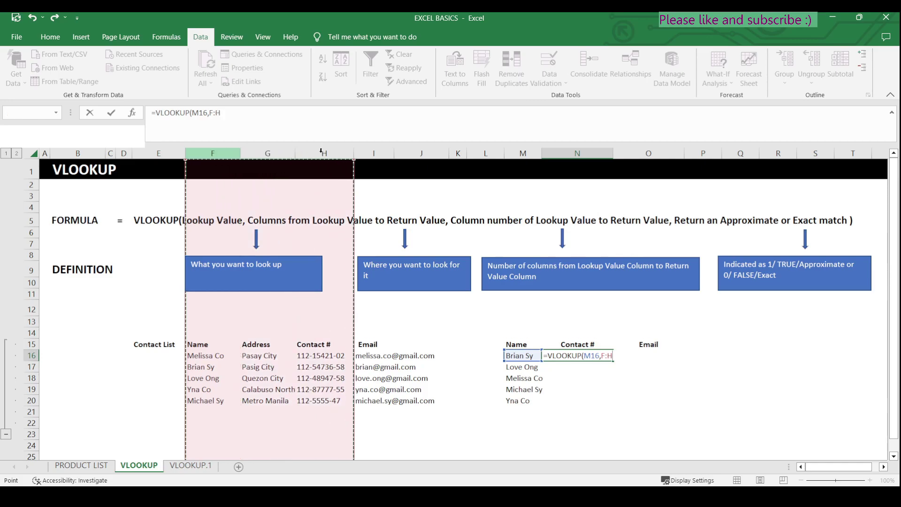
type(",3,")
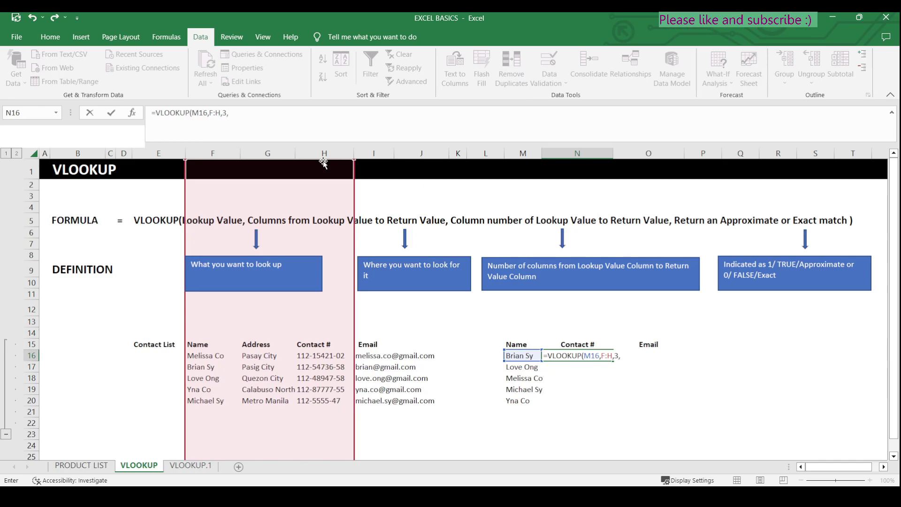
type("0")
key("Return")
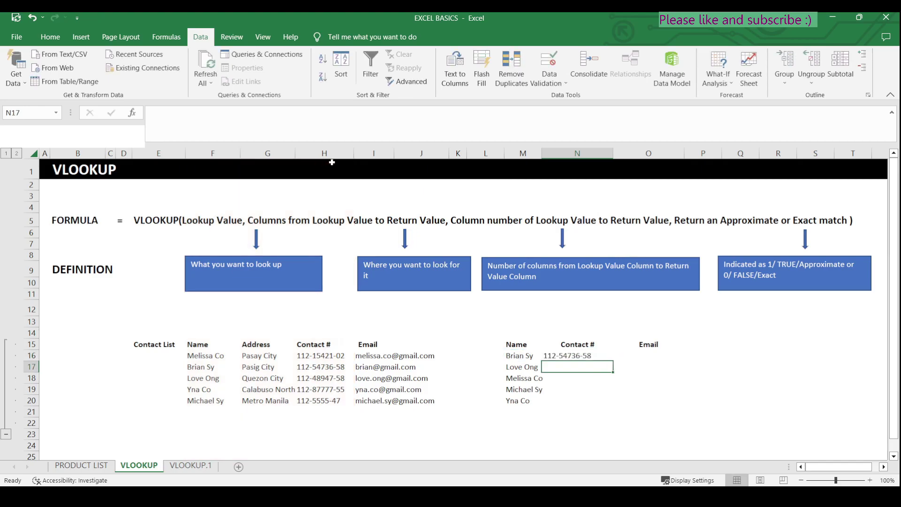
left_click(591, 356)
left_click_drag(613, 361, 614, 402)
- Look up the email addresses with =VLOOKUP(M16,F:I,4,0) in O16 and fill the formula down to O20
key("Right")
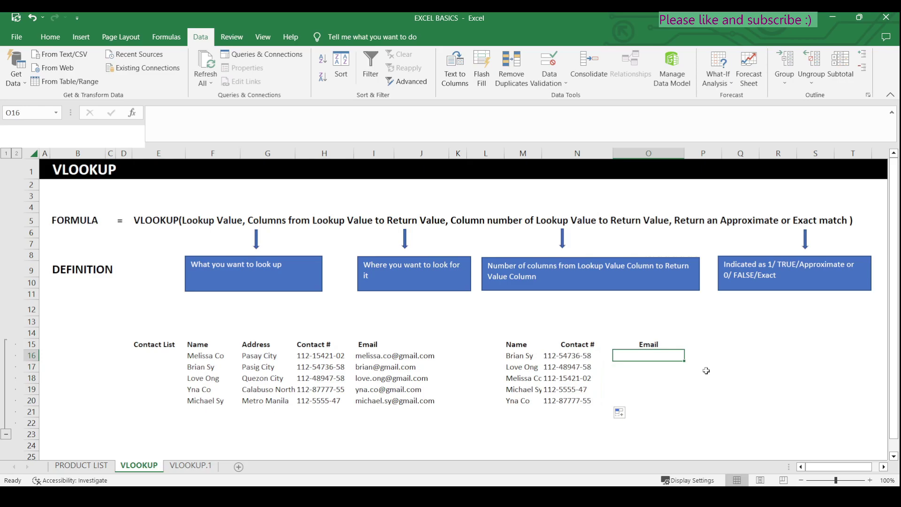
type("=vl")
key("Tab")
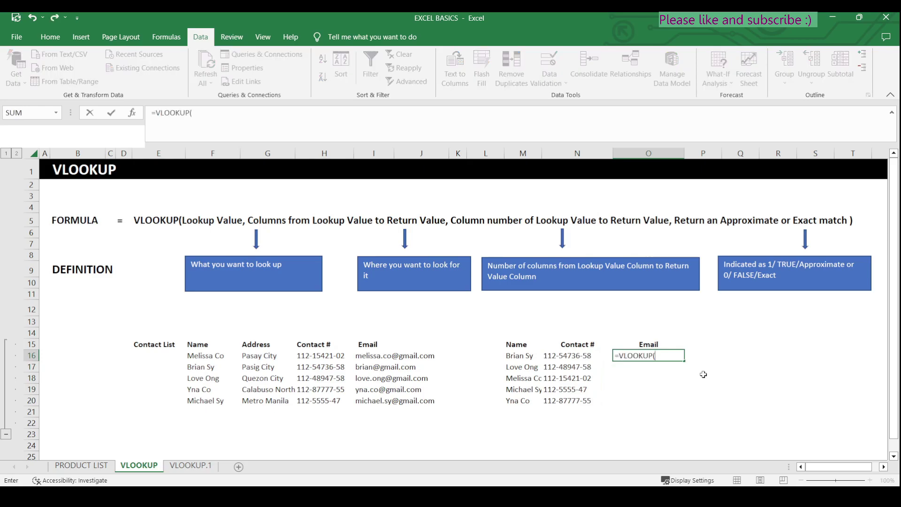
left_click(521, 357)
type(",")
left_click_drag(206, 153, 370, 162)
type(",")
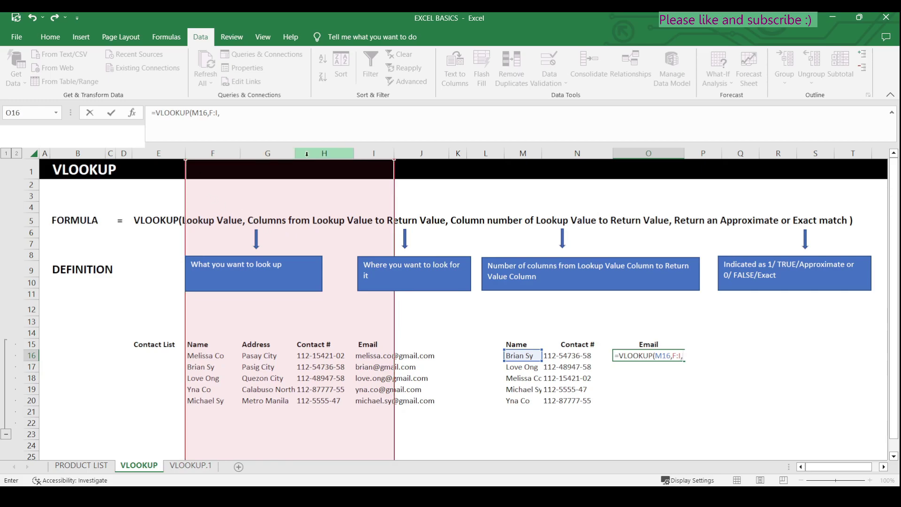
type("4,0")
key("Return")
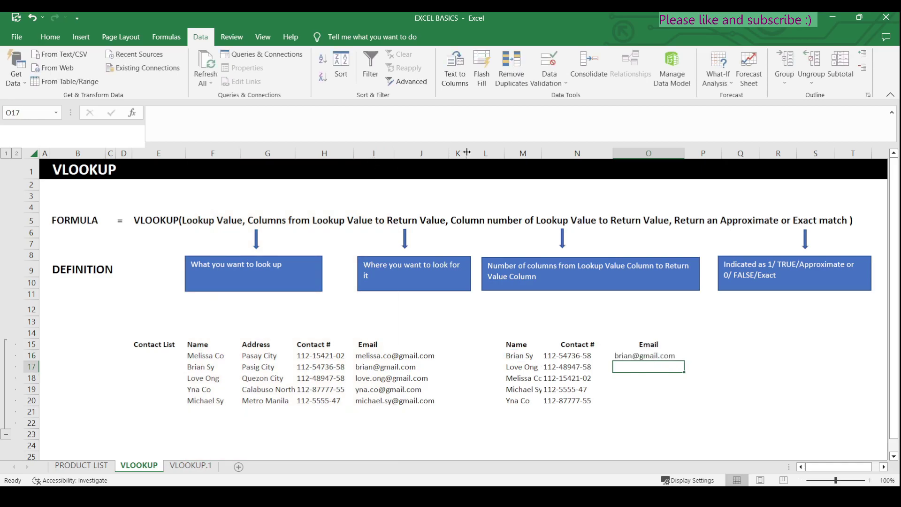
left_click(684, 360)
left_click_drag(683, 360, 685, 402)
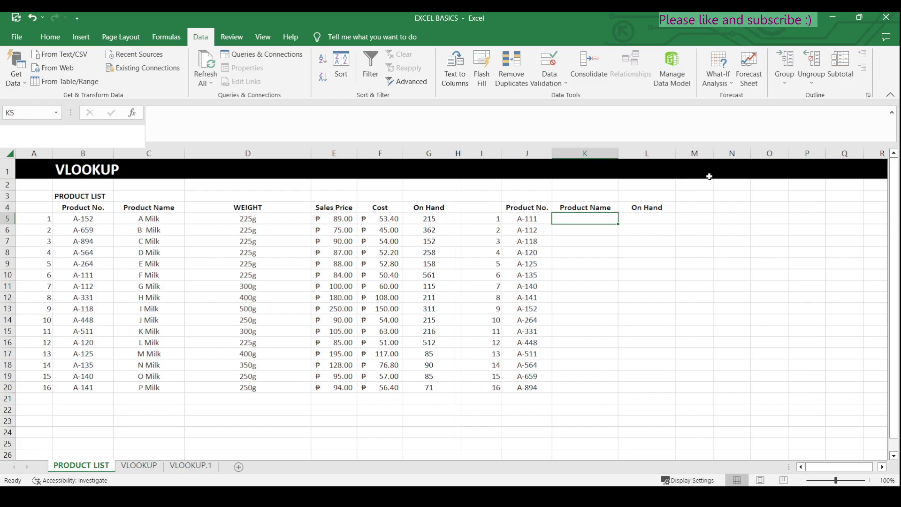
left_click(599, 203)
left_click(624, 205)
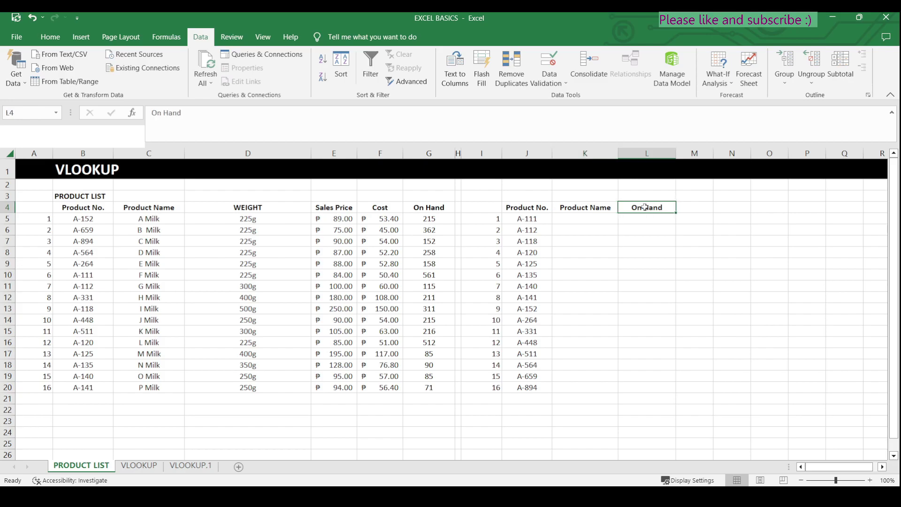
left_click(530, 152)
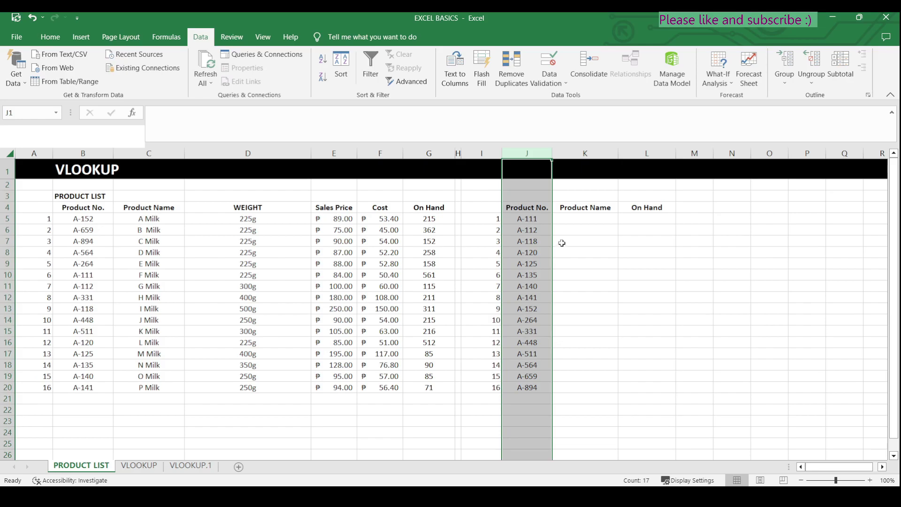
- On the PRODUCT LIST sheet, enter =VLOOKUP(J5,B:C,2,0) in K5 to look up the first product name
left_click(576, 221)
type("=VL")
key("Tab")
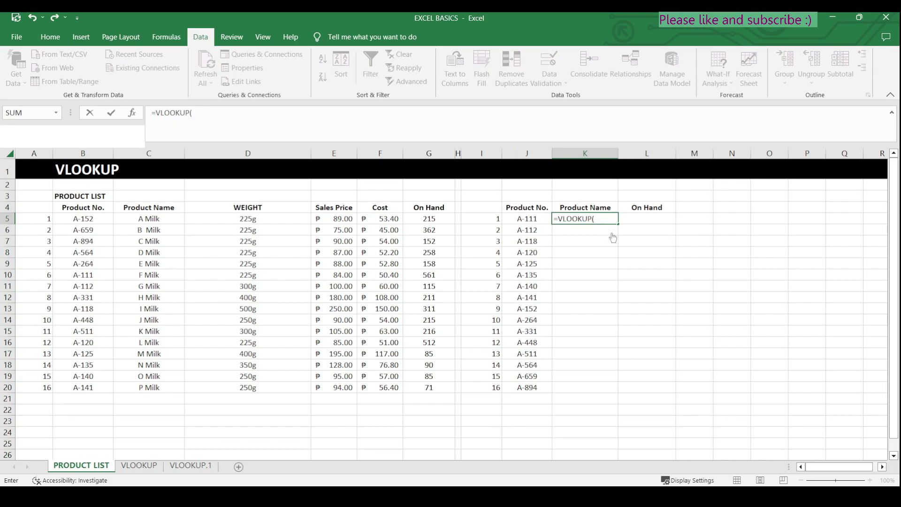
left_click(522, 220)
type(",")
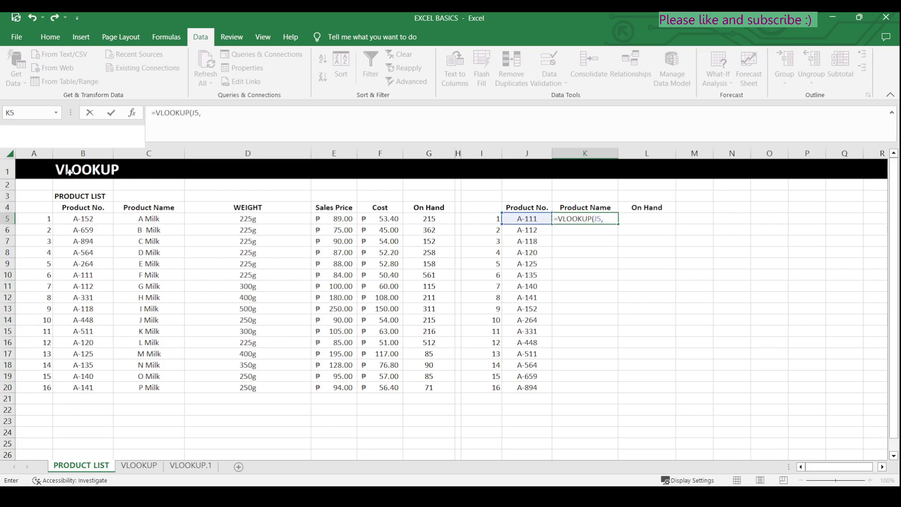
left_click(82, 153)
left_click_drag(82, 152, 137, 154)
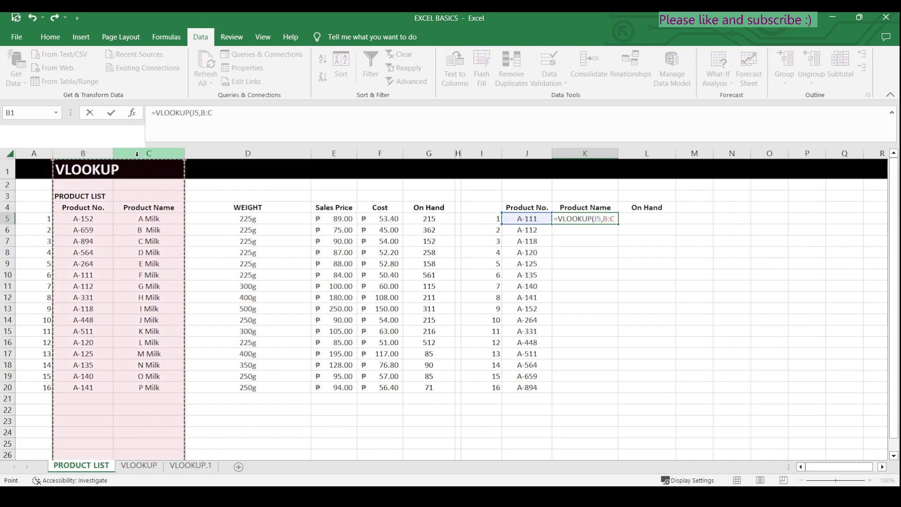
type(",2,0")
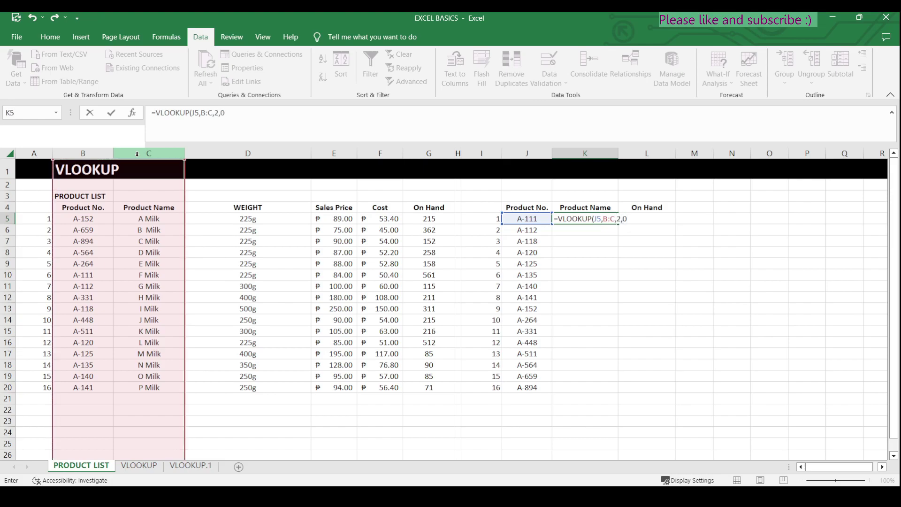
key("Return")
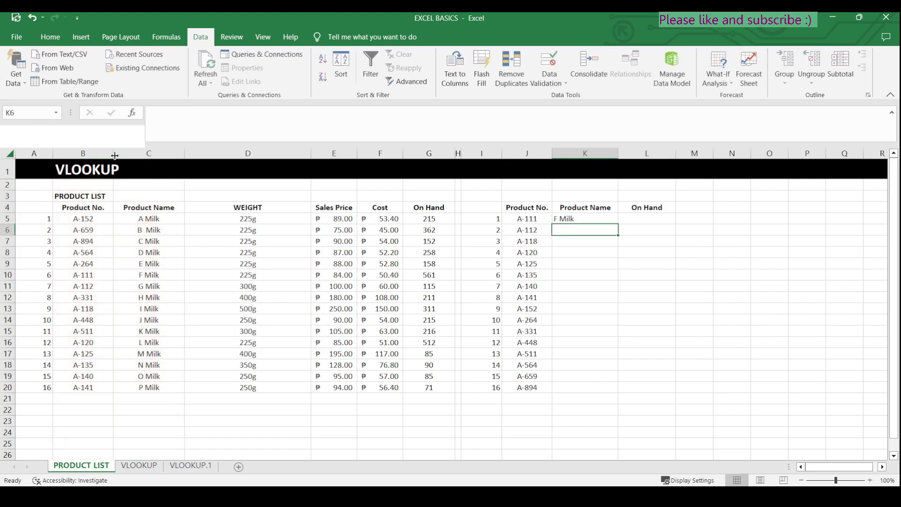
left_click(609, 219)
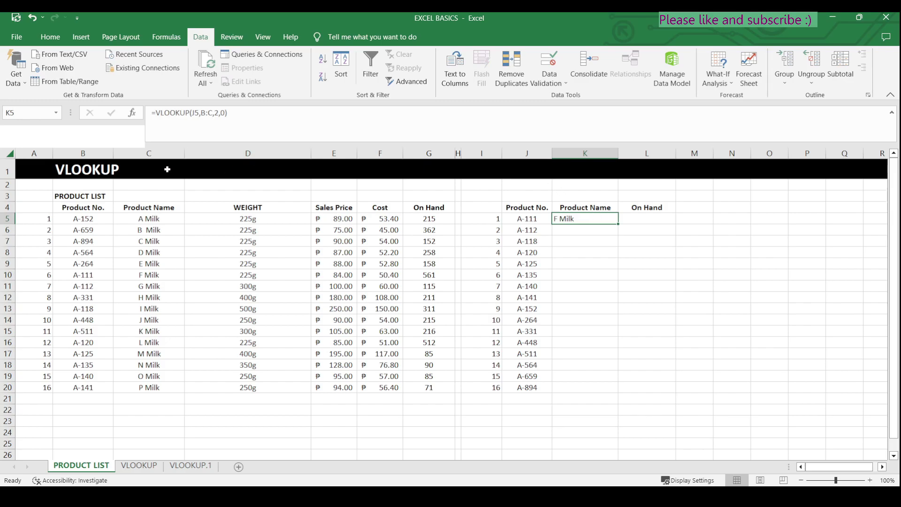
left_click(98, 155)
left_click_drag(98, 155, 135, 153)
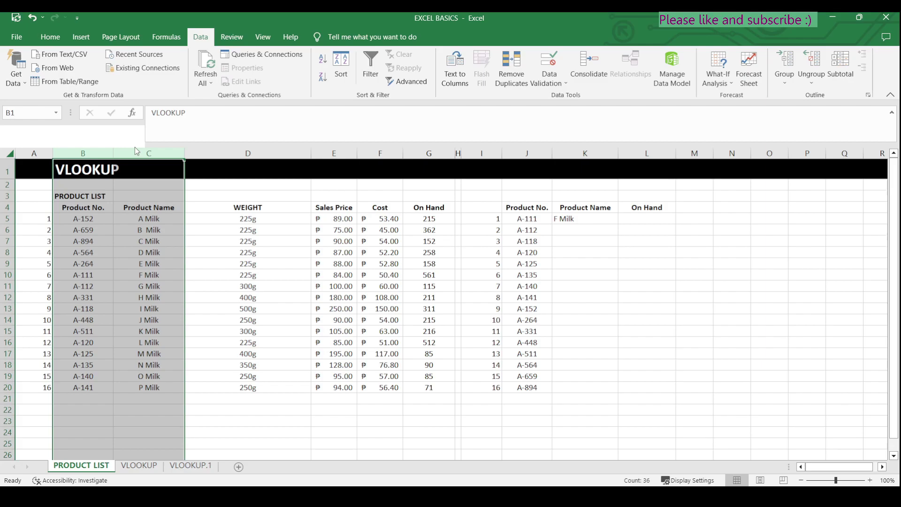
- Enter =VLOOKUP(J5,B:G,6,0) in L5 for the On Hand quantity and fill K5:L5 down to row 20
left_click(652, 217)
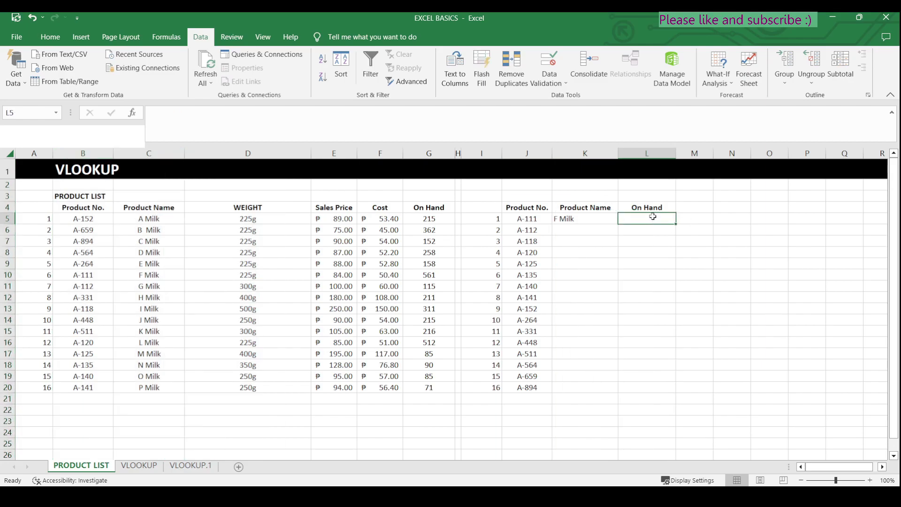
type("=vl")
key("Tab")
left_click(534, 220)
type(",")
left_click_drag(103, 153, 425, 158)
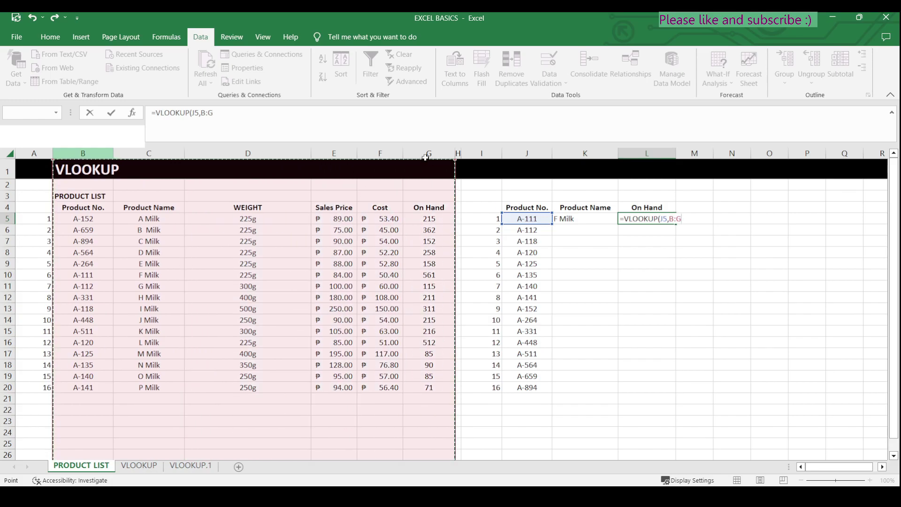
type(",6,0")
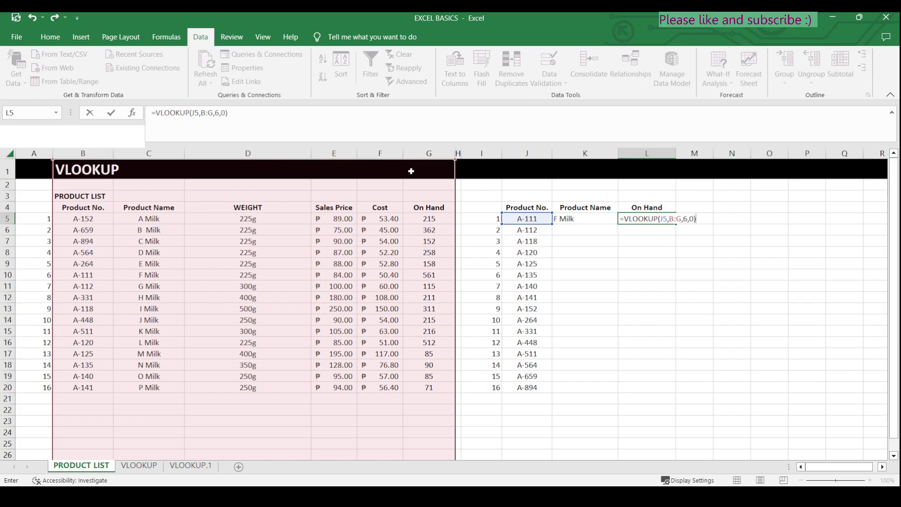
key("Return")
left_click_drag(589, 220, 660, 389)
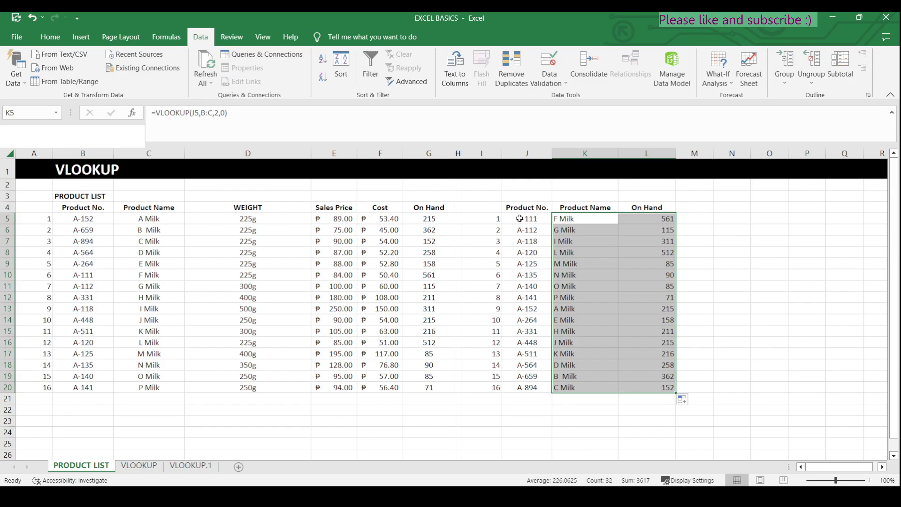
- Copy product number A-152 into B21, enter 100 as its On Hand in G21, and check the lookup result for A-152
left_click(101, 218)
key("ctrl+c")
left_click(89, 398)
key("ctrl+v")
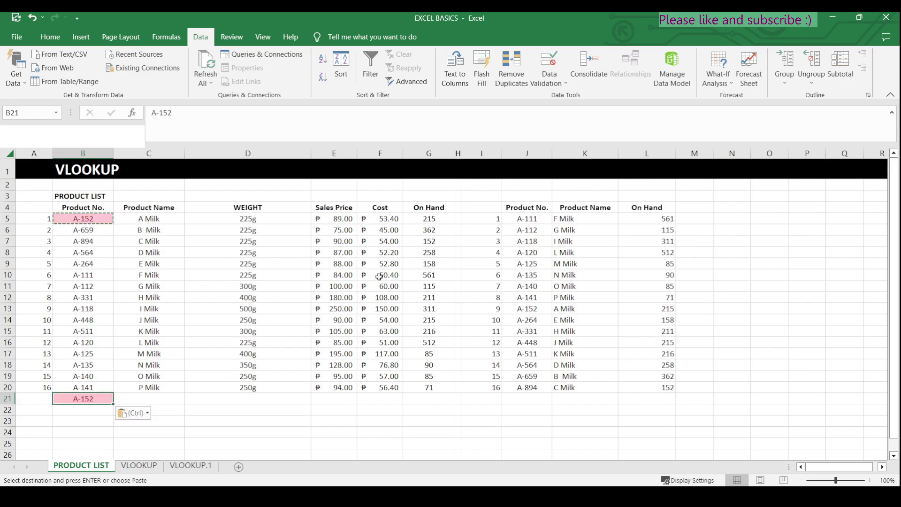
left_click(439, 396)
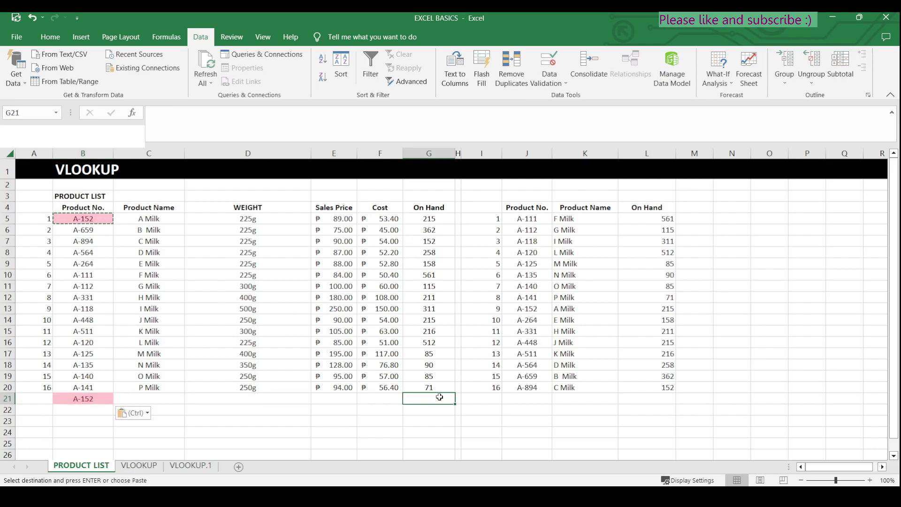
type("100")
key("Return")
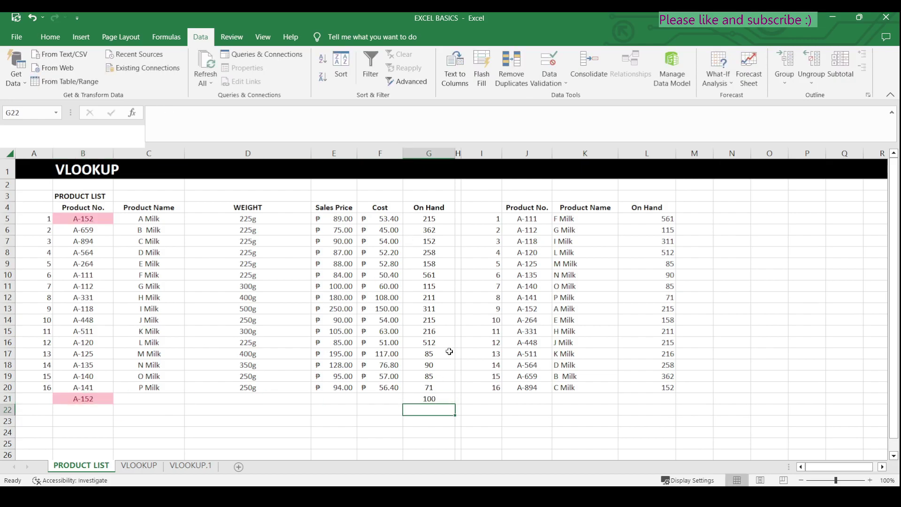
left_click_drag(648, 218, 664, 389)
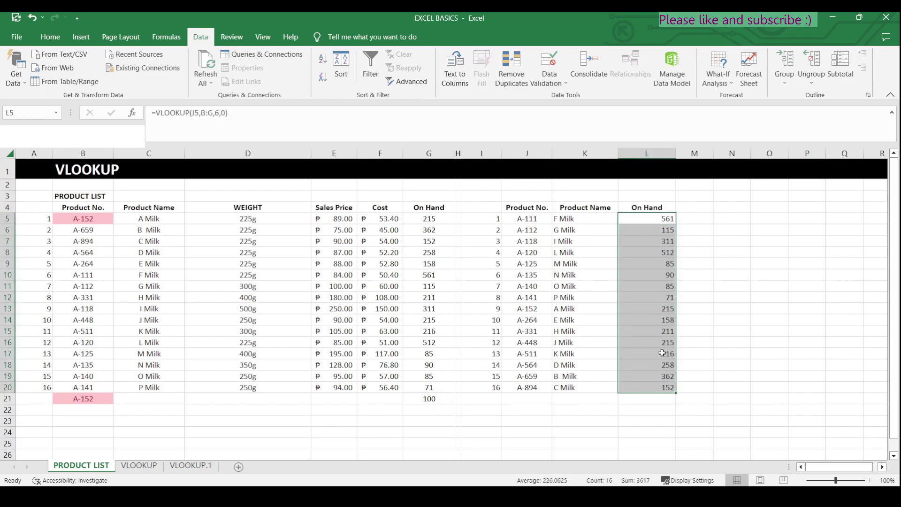
left_click(438, 220)
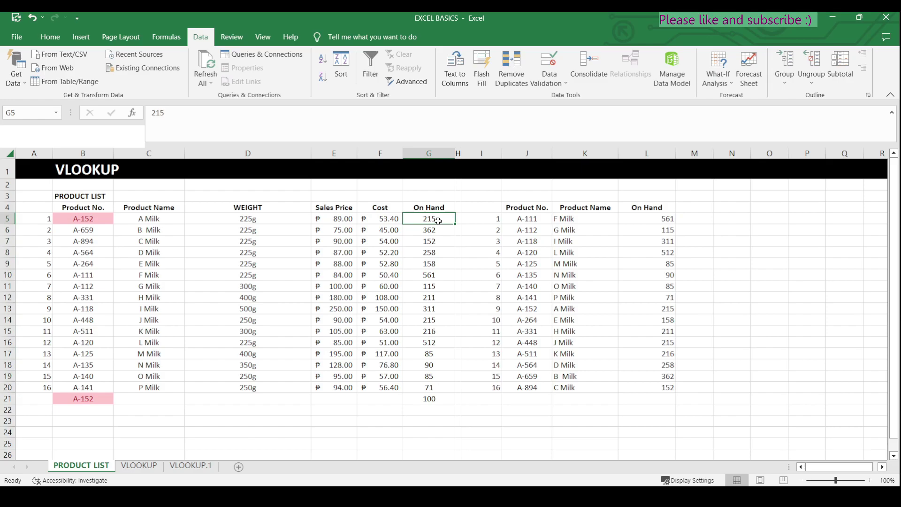
left_click(653, 308)
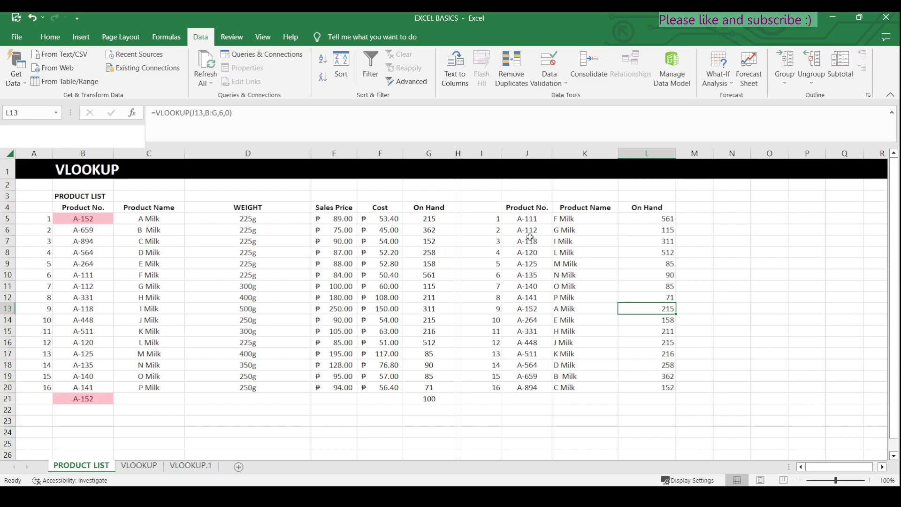
- Clear the duplicate A-152 entry and its quantity from row 21
left_click(3, 398)
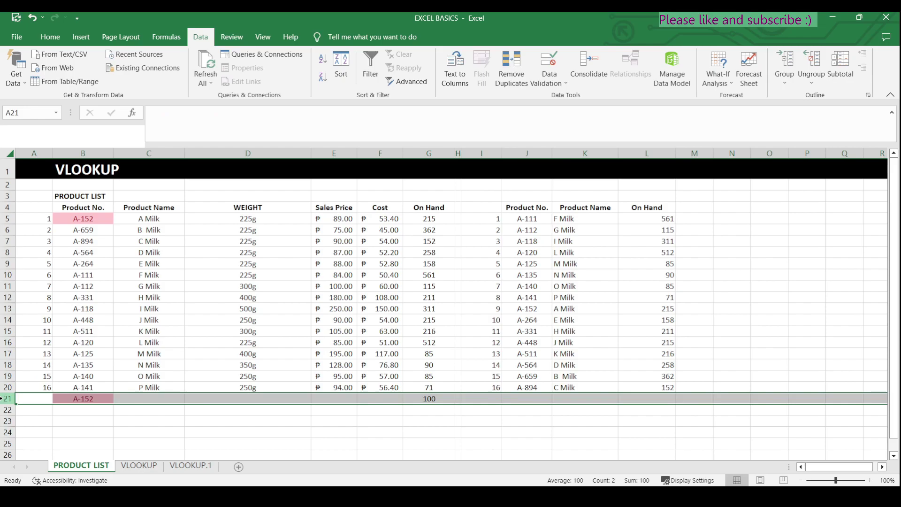
key("Delete")
left_click(731, 352)
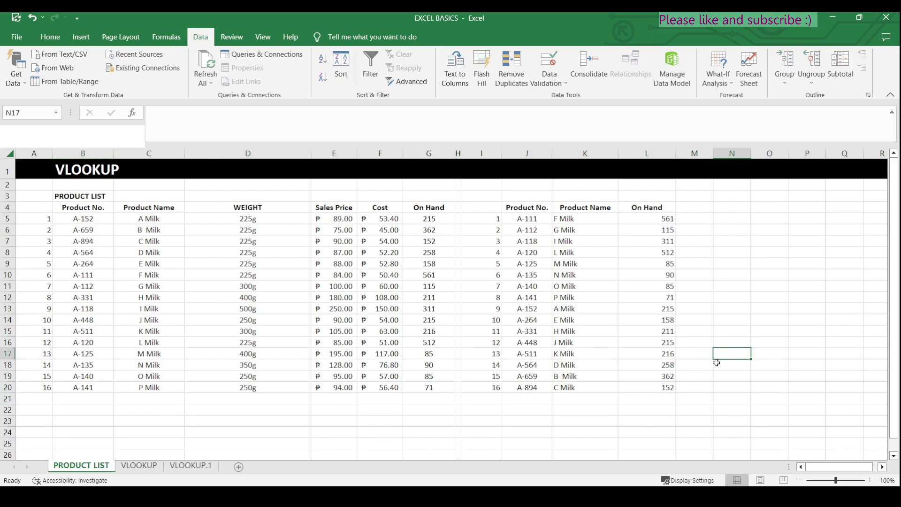
left_click(598, 497)
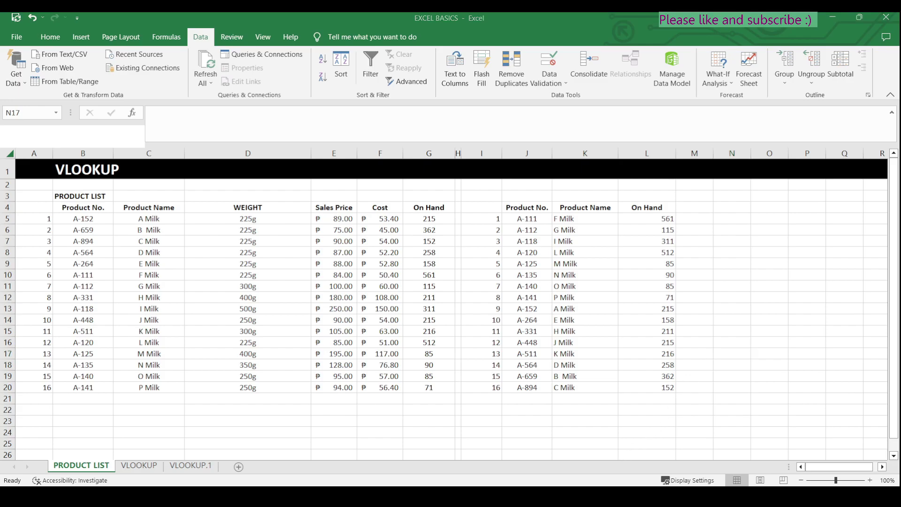